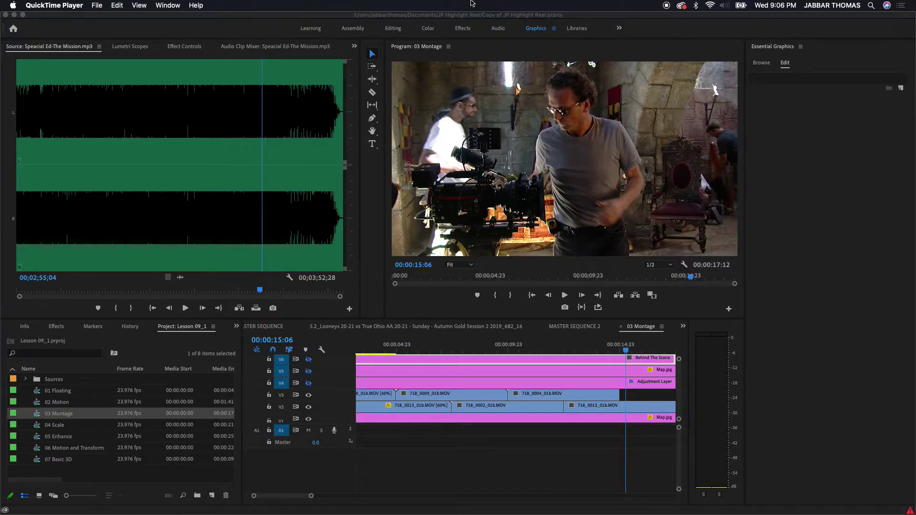
Switch to Premiere Pro and load the Editing workspace
{"action": "left_click", "coordinate": [169, 7]}
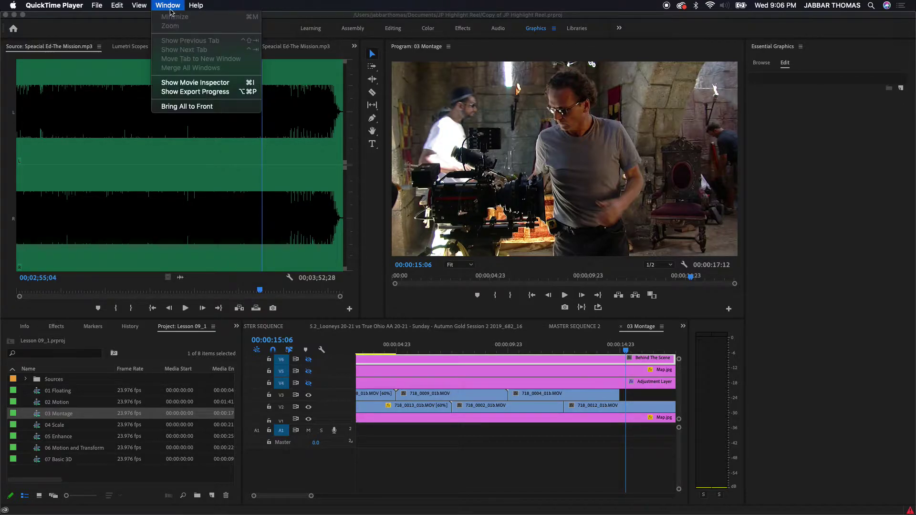
{"action": "left_click", "coordinate": [170, 6]}
{"action": "left_click", "coordinate": [193, 29]}
{"action": "left_click", "coordinate": [292, 4]}
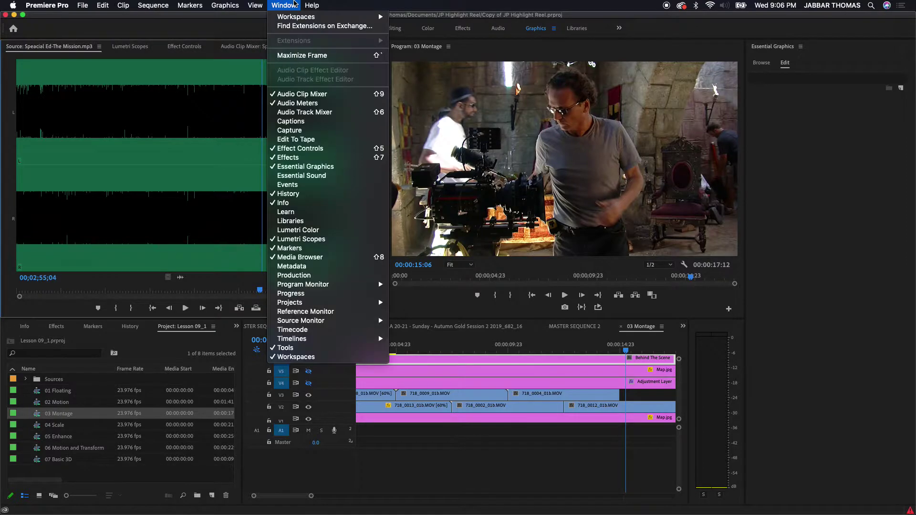
{"action": "mouse_move", "coordinate": [298, 18]}
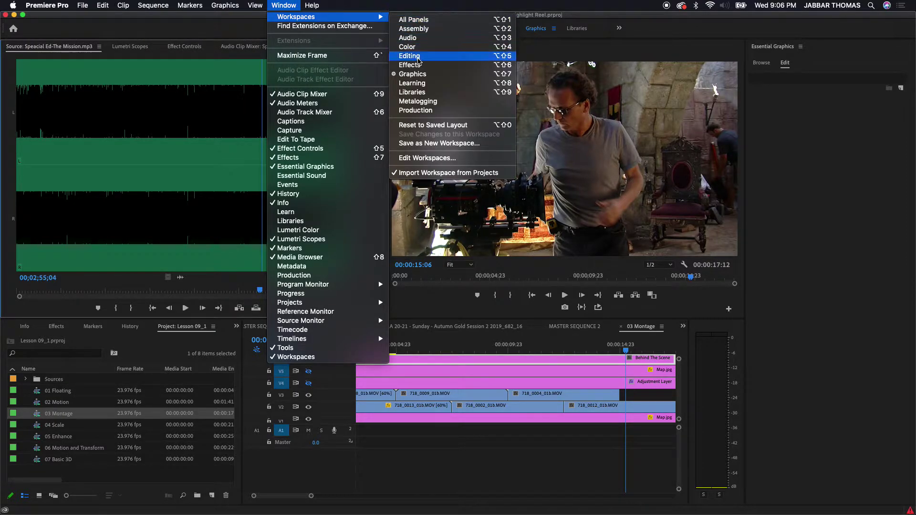
{"action": "left_click", "coordinate": [417, 56]}
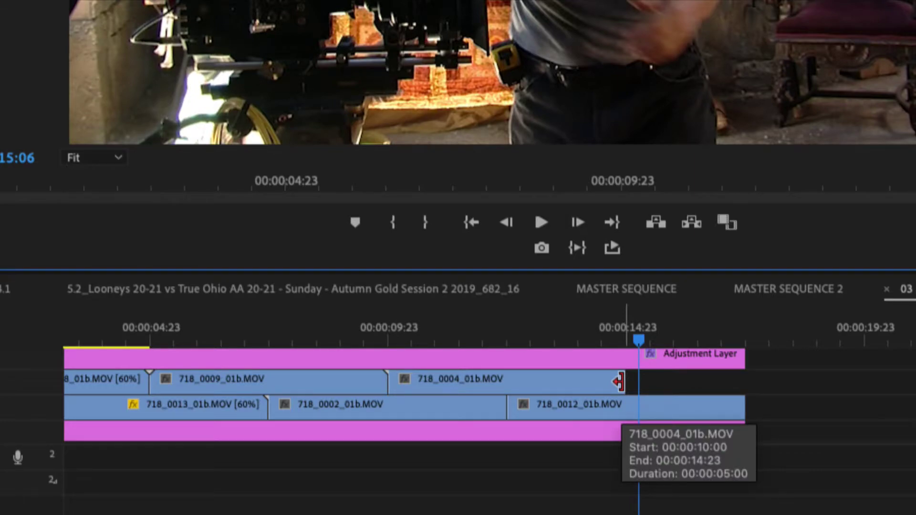
Extend the end of the 718_0004_01b.MOV clip on V3 by one frame to 00:00:15:00
{"action": "left_click", "coordinate": [394, 380]}
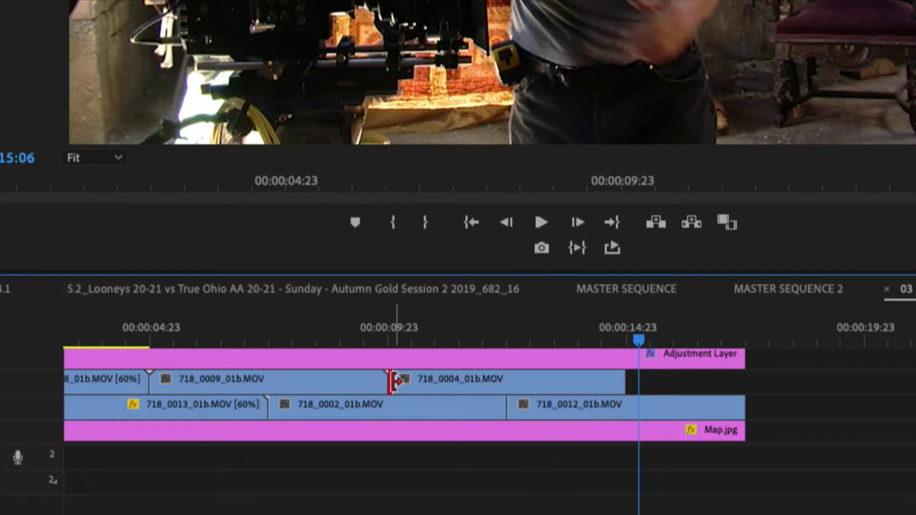
{"action": "mouse_move", "coordinate": [394, 382]}
{"action": "left_mouse_down"}
{"action": "mouse_move", "coordinate": [426, 382]}
{"action": "mouse_move", "coordinate": [389, 382]}
{"action": "left_mouse_up"}
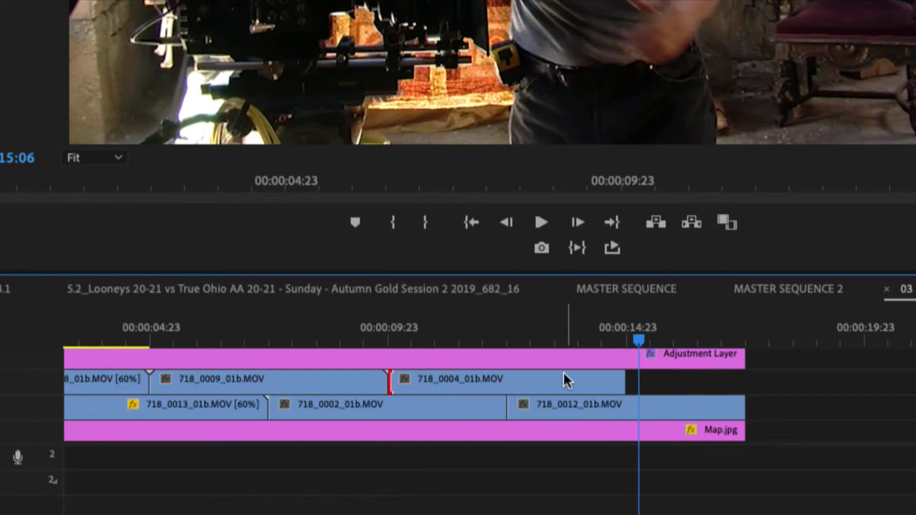
{"action": "mouse_move", "coordinate": [610, 383]}
{"action": "left_mouse_down"}
{"action": "mouse_move", "coordinate": [581, 384]}
{"action": "mouse_move", "coordinate": [621, 383]}
{"action": "left_mouse_up"}
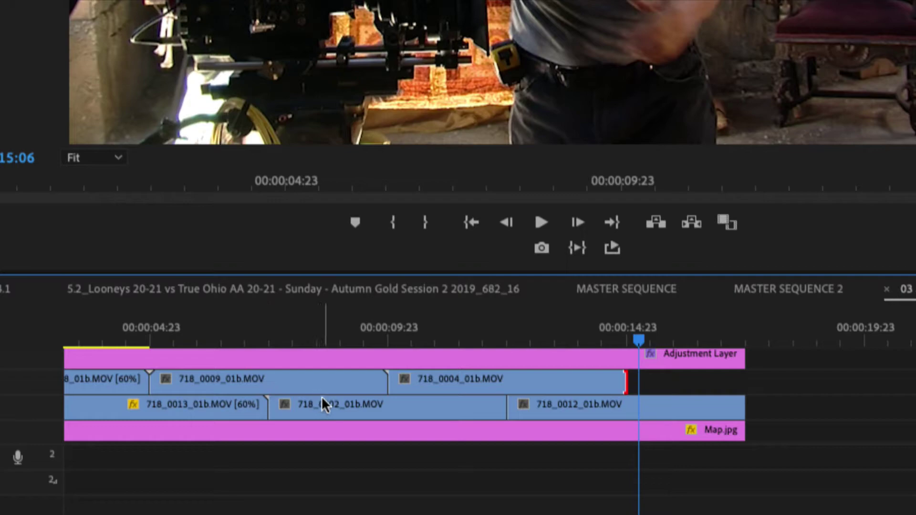
Trim the start of the 718_0004_01b.MOV clip inward, and extend it back to the end of 718_0009_01b.MOV
{"action": "left_click", "coordinate": [396, 382]}
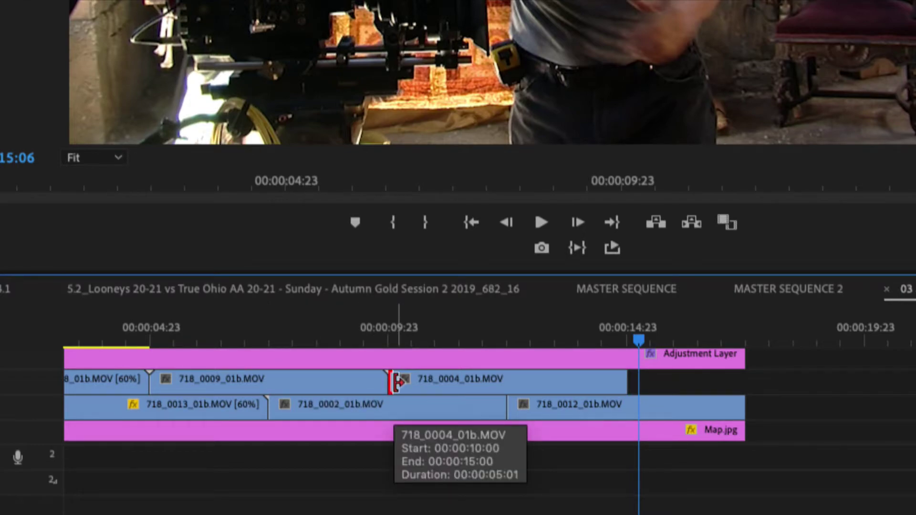
{"action": "left_click_drag", "start_coordinate": [397, 382], "coordinate": [432, 384]}
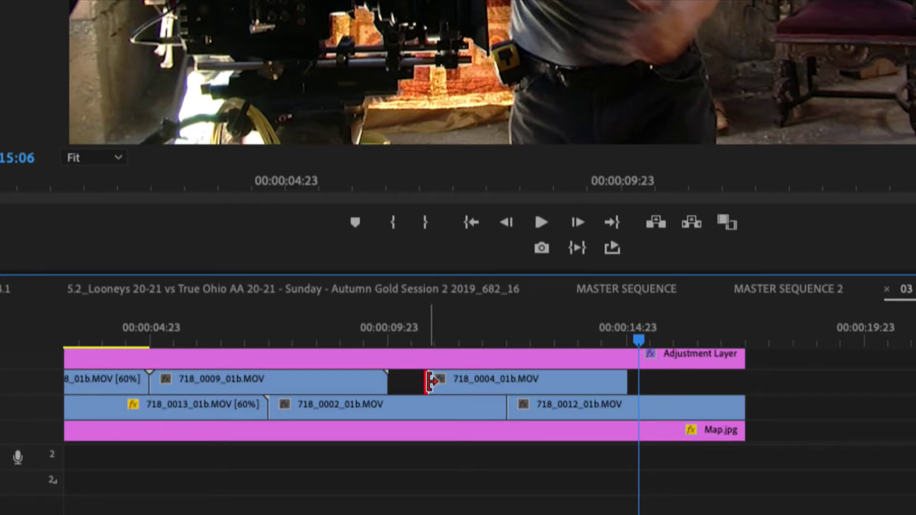
{"action": "left_click_drag", "start_coordinate": [428, 381], "coordinate": [389, 388]}
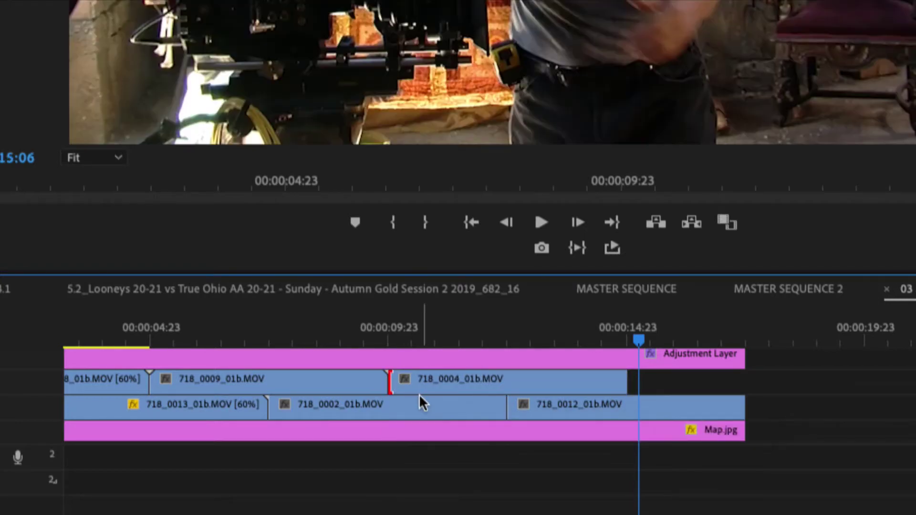
Compare selecting the whole 718_0009_01b.MOV and 718_0004_01b.MOV clips on V3 with selecting only the clip edges where they meet
{"action": "left_click", "coordinate": [392, 384]}
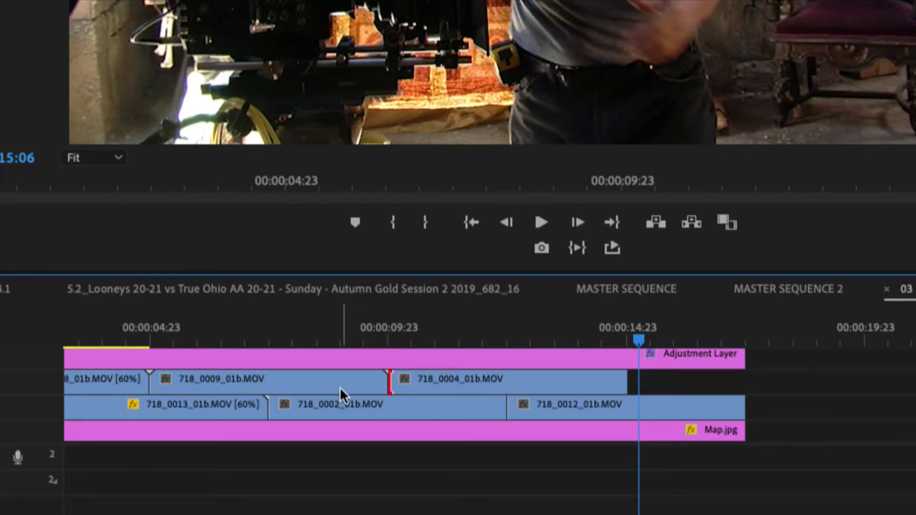
{"action": "left_click", "coordinate": [308, 385]}
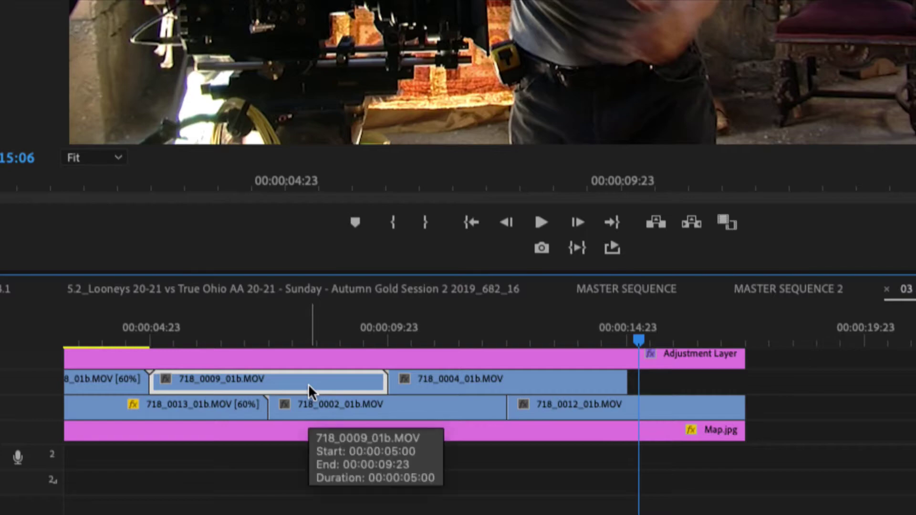
{"action": "left_click", "coordinate": [401, 379]}
{"action": "left_click", "coordinate": [367, 378]}
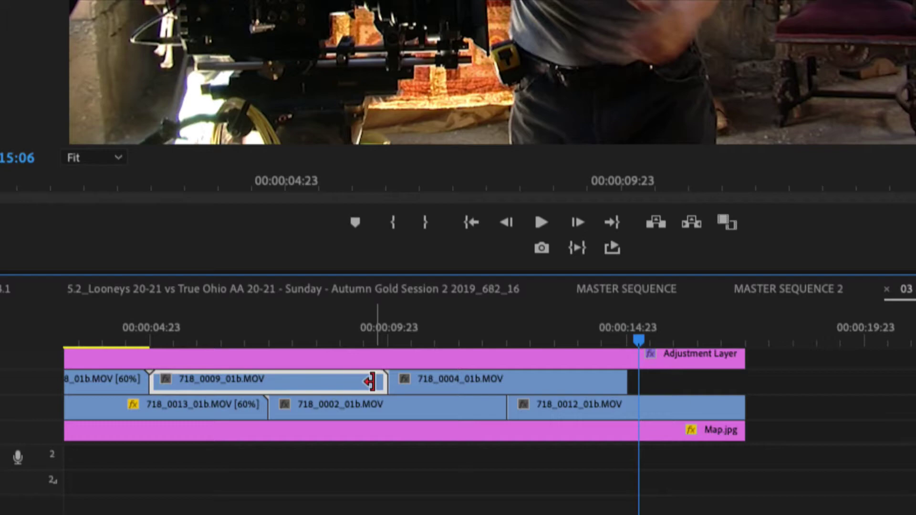
{"action": "scroll", "coordinate": [309, 383], "scroll_direction": "left", "scroll_amount": 3}
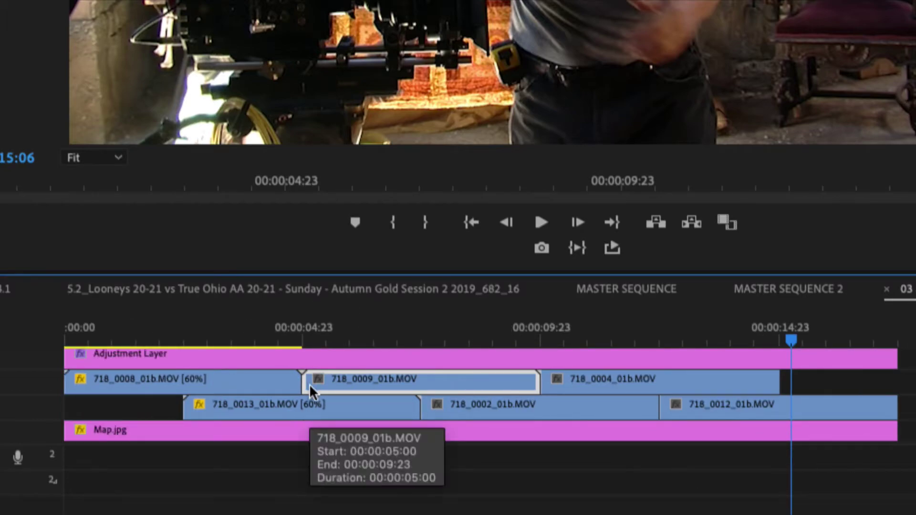
{"action": "left_click", "coordinate": [536, 380]}
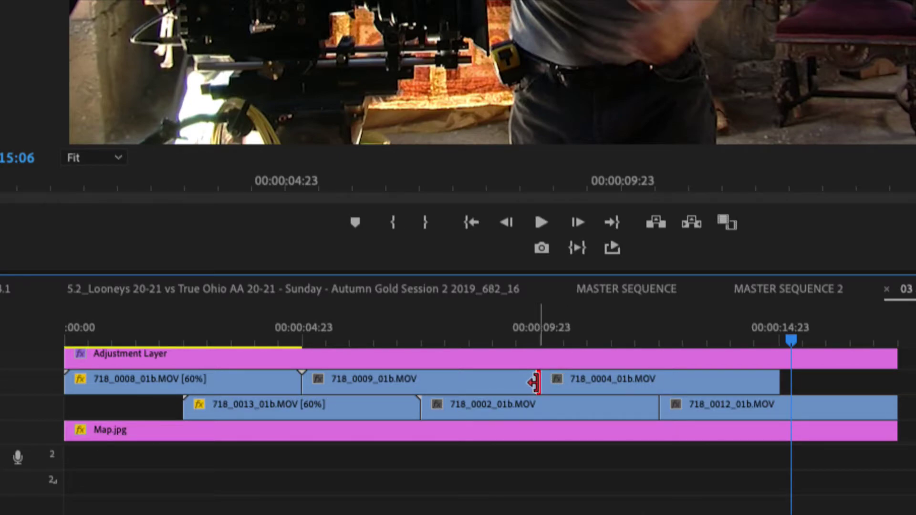
{"action": "left_click", "coordinate": [590, 382]}
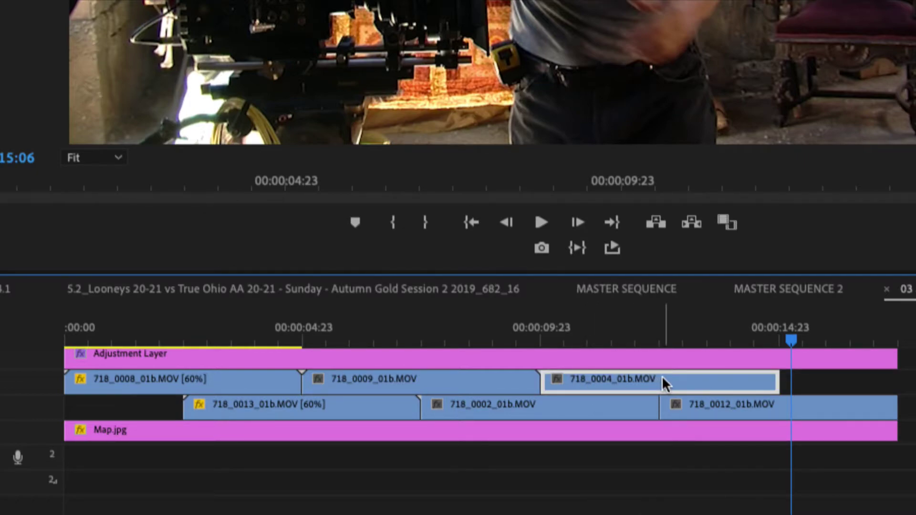
{"action": "mouse_move", "coordinate": [662, 377]}
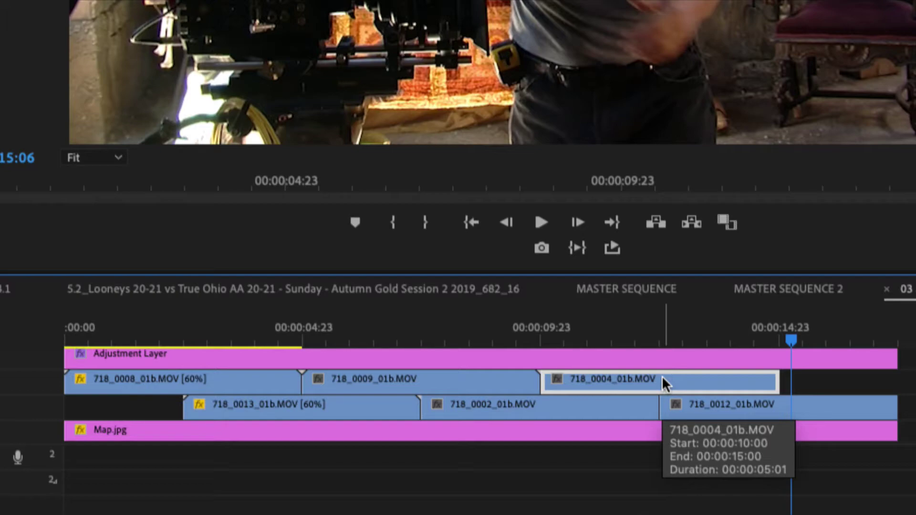
{"action": "left_click", "coordinate": [548, 379]}
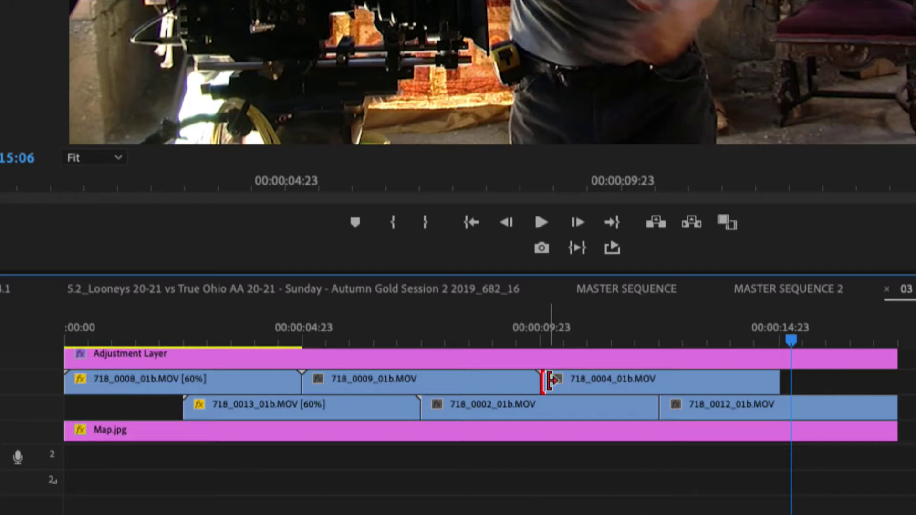
Trim both the start and the end of the 718_0004_01b.MOV clip on V3 inward
{"action": "left_click_drag", "start_coordinate": [551, 380], "coordinate": [575, 379]}
{"action": "double_click", "coordinate": [775, 379]}
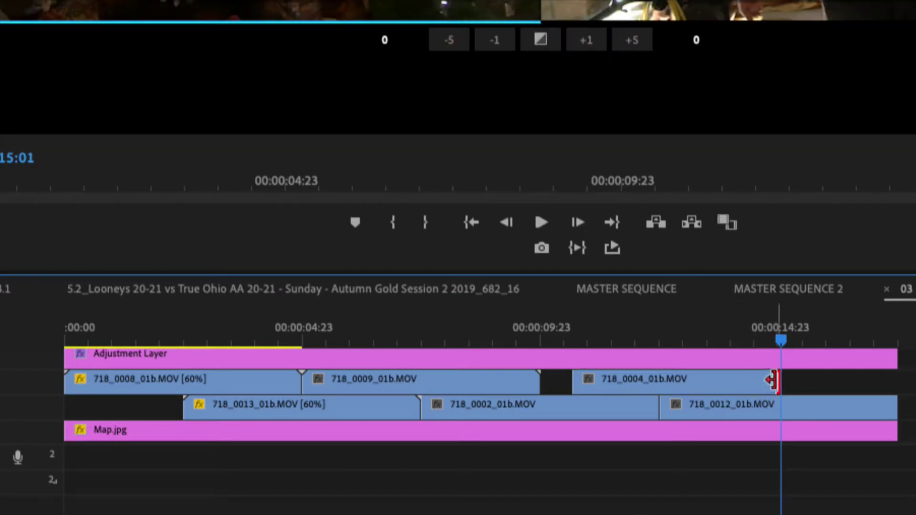
{"action": "left_click_drag", "start_coordinate": [774, 381], "coordinate": [746, 381]}
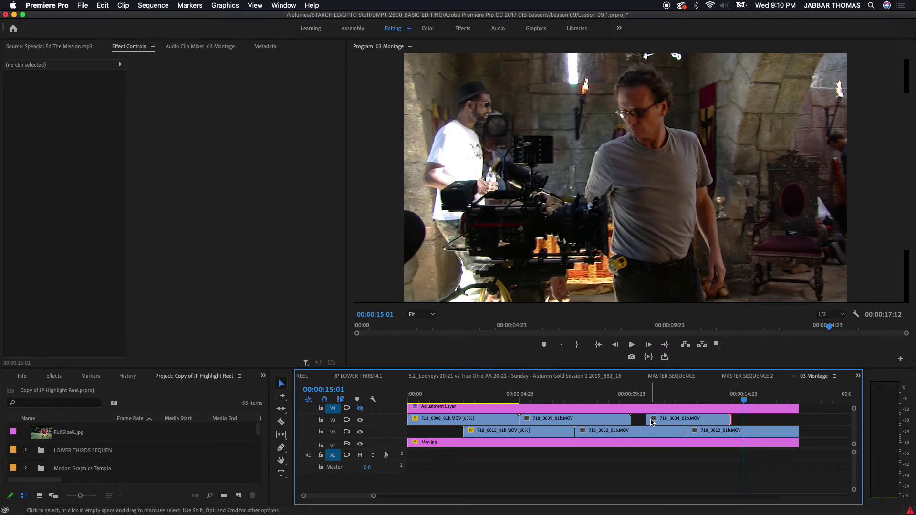
Extend the start of 718_0004_01b.MOV back to the end of 718_0009_01b.MOV and its end to about 00:00:16:12
{"action": "left_click_drag", "start_coordinate": [646, 420], "coordinate": [633, 420]}
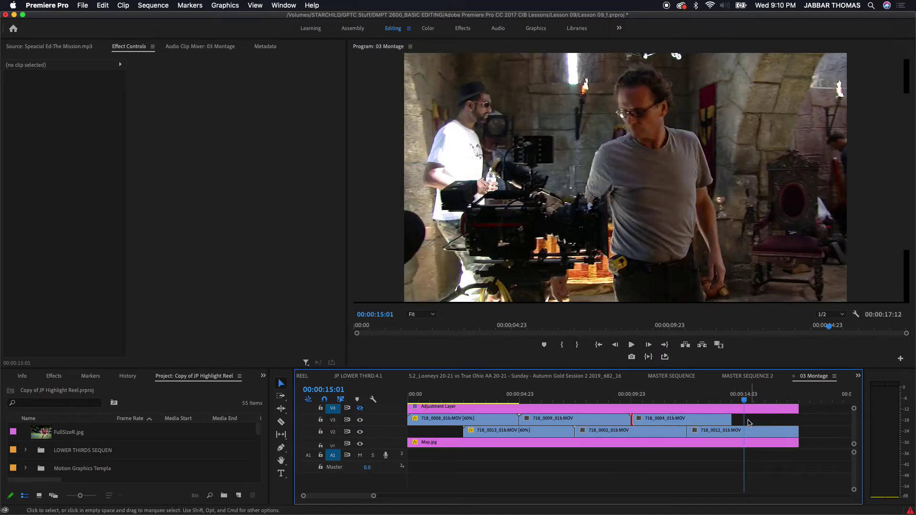
{"action": "left_click_drag", "start_coordinate": [731, 420], "coordinate": [747, 420]}
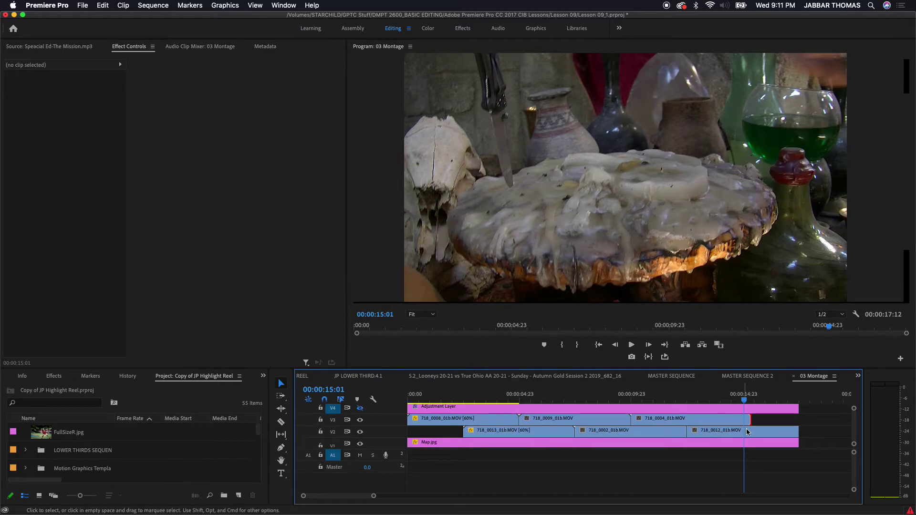
{"action": "left_click_drag", "start_coordinate": [747, 420], "coordinate": [776, 420]}
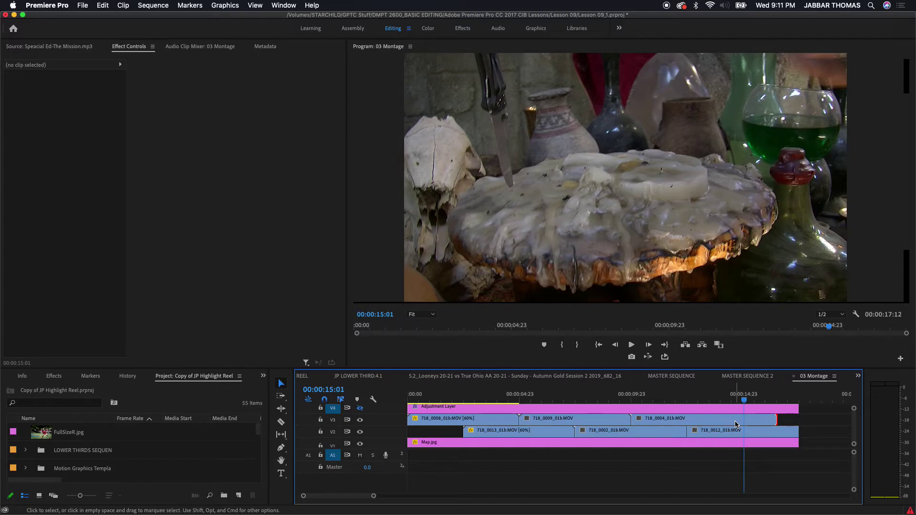
Trim the end of the 718_0004_01b.MOV clip back one frame at a time to 00:00:16:08
{"action": "key", "text": "alt+Left"}
{"action": "key", "text": "alt+Left"}
{"action": "key", "text": "alt+Left"}
{"action": "key", "text": "alt+Left"}
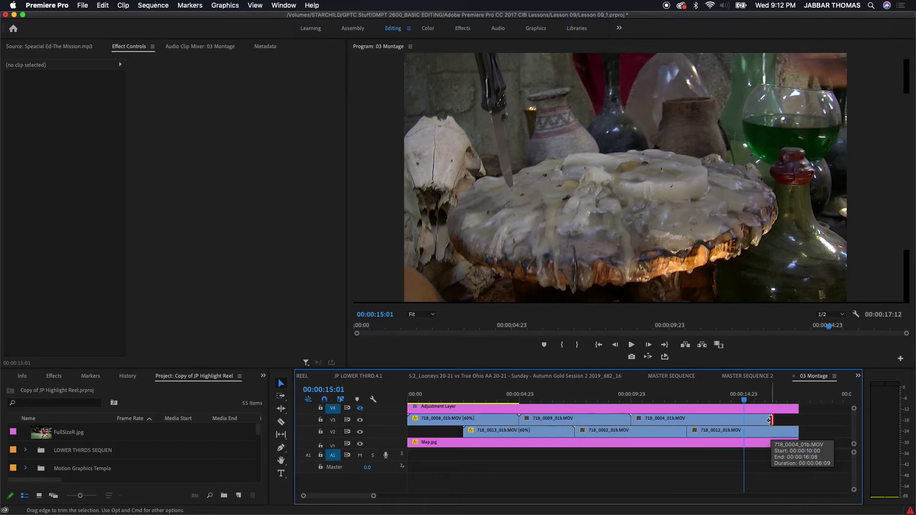
{"action": "left_click_drag", "start_coordinate": [772, 420], "coordinate": [772, 422]}
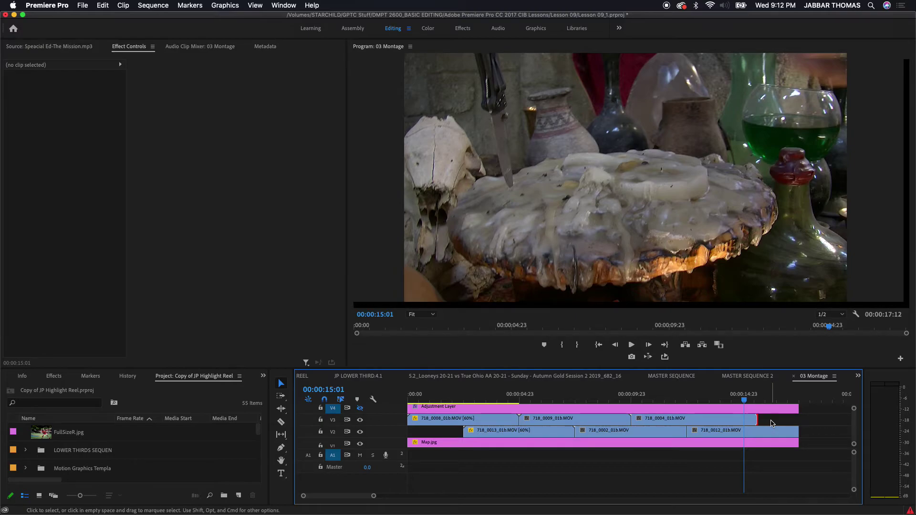
Trim the end of 718_0004_01b.MOV back and forth in one-frame increments, finishing at about 00:00:16:17
{"action": "key", "text": "alt+Right"}
{"action": "key", "text": "alt+Right"}
{"action": "key", "text": "alt+Right"}
{"action": "key", "text": "alt+Right"}
{"action": "key", "text": "alt+Right"}
{"action": "key", "text": "alt+Left"}
{"action": "key", "text": "alt+Left"}
{"action": "key", "text": "alt+Left"}
{"action": "key", "text": "alt+Left"}
{"action": "key", "text": "alt+Left"}
{"action": "key", "text": "alt+Left"}
{"action": "key", "text": "alt+Left"}
{"action": "key", "text": "alt+Left"}
{"action": "key", "text": "alt+Right"}
{"action": "key", "text": "alt+Right"}
{"action": "key", "text": "alt+Right"}
{"action": "key", "text": "alt+Right"}
{"action": "key", "text": "alt+Right"}
{"action": "key", "text": "alt+Right"}
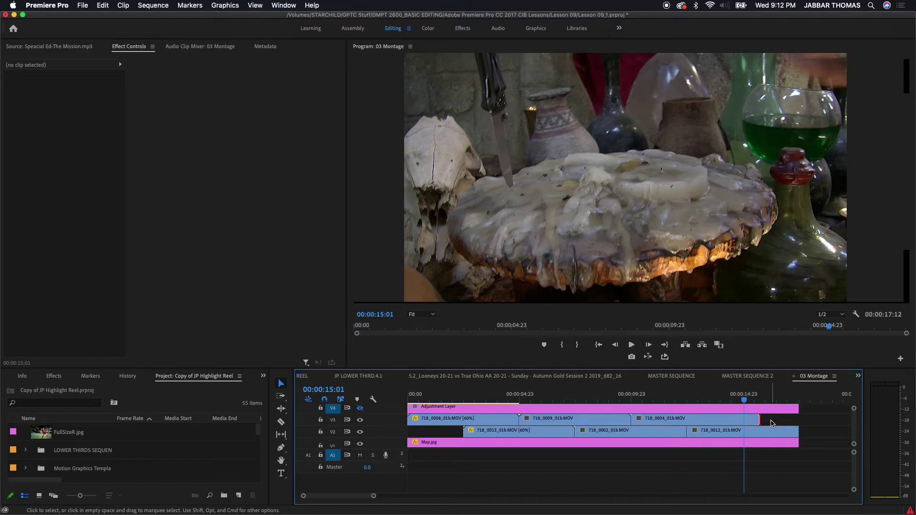
{"action": "key", "text": "alt+Right"}
{"action": "key", "text": "alt+Right"}
{"action": "key", "text": "alt+Right"}
{"action": "key", "text": "alt+Right"}
{"action": "key", "text": "alt+Right"}
{"action": "key", "text": "alt+Right"}
{"action": "key", "text": "alt+Right"}
{"action": "key", "text": "alt+Right"}
{"action": "key", "text": "alt+Right"}
{"action": "key", "text": "alt+Right"}
{"action": "key", "text": "alt+Right"}
{"action": "key", "text": "alt+Right"}
{"action": "key", "text": "alt+Right"}
{"action": "key", "text": "alt+Right"}
{"action": "key", "text": "alt+Right"}
{"action": "key", "text": "alt+Right"}
{"action": "key", "text": "alt+Right"}
{"action": "key", "text": "alt+Right"}
{"action": "key", "text": "alt+Right"}
{"action": "key", "text": "alt+Right"}
{"action": "key", "text": "alt+Right"}
{"action": "key", "text": "alt+Right"}
{"action": "key", "text": "alt+Right"}
{"action": "key", "text": "alt+Right"}
{"action": "key", "text": "alt+Right"}
{"action": "key", "text": "alt+Right"}
{"action": "key", "text": "alt+Right"}
{"action": "key", "text": "alt+Left"}
{"action": "key", "text": "alt+Left"}
{"action": "key", "text": "alt+Left"}
{"action": "key", "text": "alt+Left"}
{"action": "key", "text": "alt+Left"}
{"action": "key", "text": "alt+Left"}
{"action": "key", "text": "alt+Left"}
Trim the end of 718_0004_01b.MOV back in five-frame increments to about 00:00:14:05, before the playhead
{"action": "key", "text": "shift"}
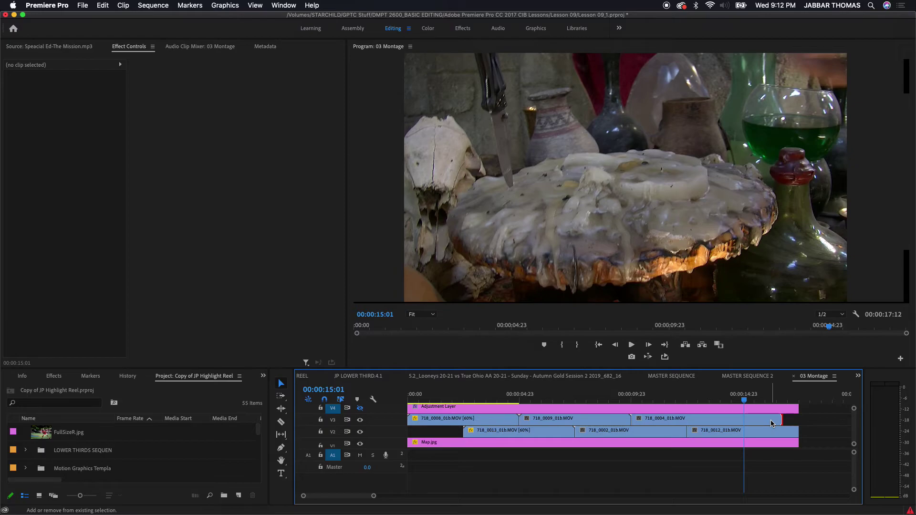
{"action": "key", "text": "alt+shift+Left"}
{"action": "key", "text": "alt+shift+Left"}
{"action": "key", "text": "alt+shift+Left"}
{"action": "key", "text": "alt+shift+Left"}
{"action": "key", "text": "alt+shift+Left"}
{"action": "key", "text": "alt+shift+Left"}
{"action": "key", "text": "alt+shift+Left"}
{"action": "key", "text": "alt+shift+Left"}
{"action": "key", "text": "alt+shift+Left"}
{"action": "key", "text": "alt+shift+Left"}
{"action": "key", "text": "alt+shift+Left"}
{"action": "key", "text": "alt+shift+Left"}
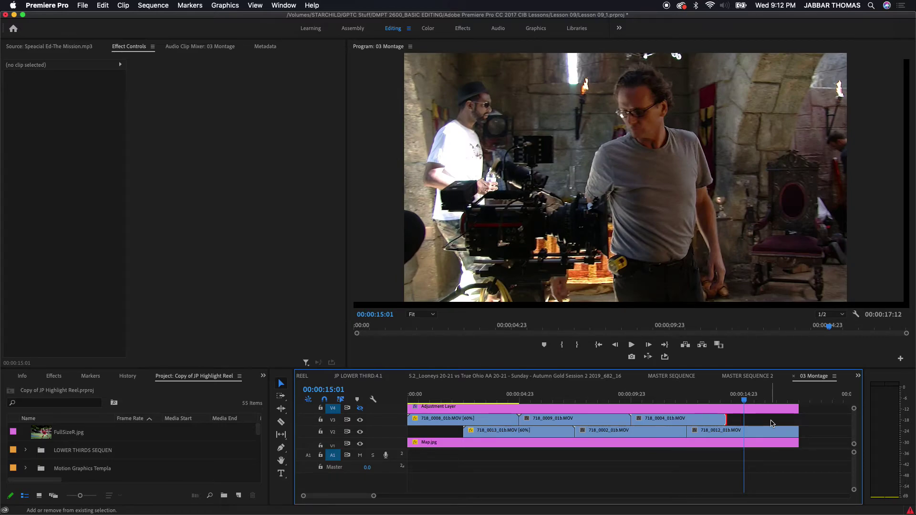
Extend the end of 718_0004_01b.MOV in five-frame increments past the playhead to about 00:00:16:02
{"action": "key", "text": "alt+shift+Right"}
{"action": "key", "text": "alt+shift+Right"}
{"action": "key", "text": "alt+shift+Right"}
{"action": "key", "text": "alt+shift+Right"}
{"action": "key", "text": "alt+shift+Right"}
{"action": "key", "text": "alt+shift+Right"}
{"action": "key", "text": "alt+shift+Right"}
{"action": "key", "text": "alt+shift+Right"}
{"action": "key", "text": "alt+shift+Right"}
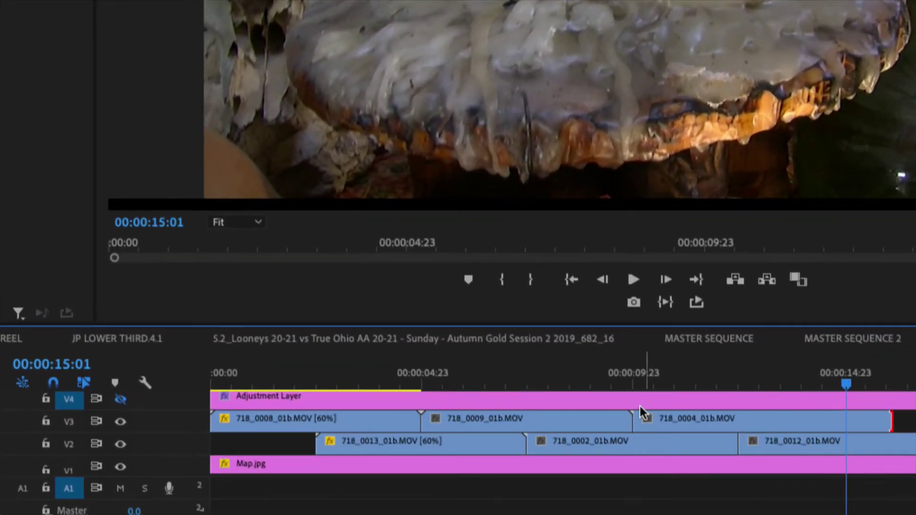
Open the JP LOWER THIRD.4.1 sequence and close its timeline
{"action": "left_click", "coordinate": [619, 423]}
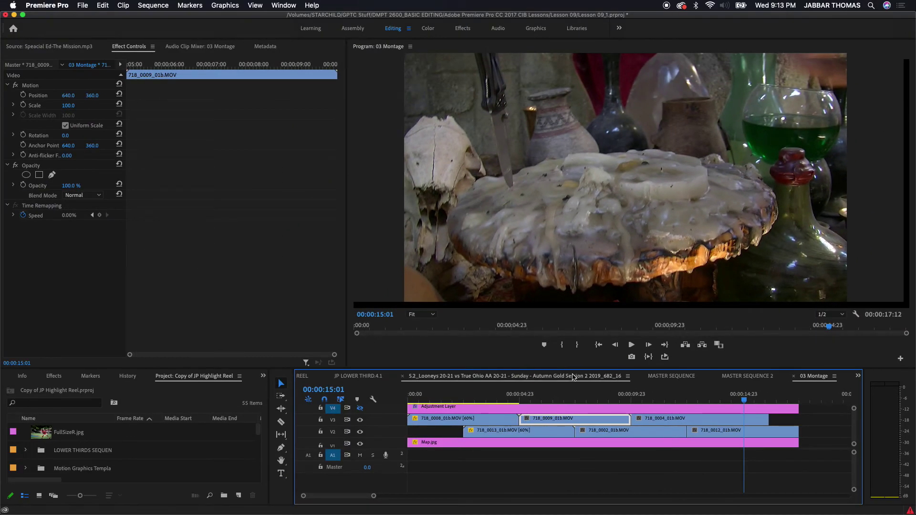
{"action": "left_click", "coordinate": [573, 377]}
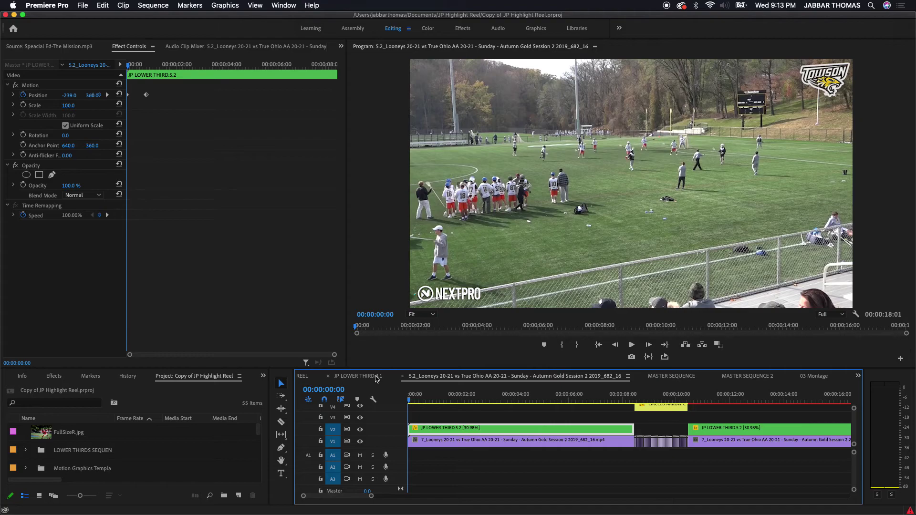
{"action": "left_click", "coordinate": [378, 377]}
{"action": "left_click", "coordinate": [389, 378]}
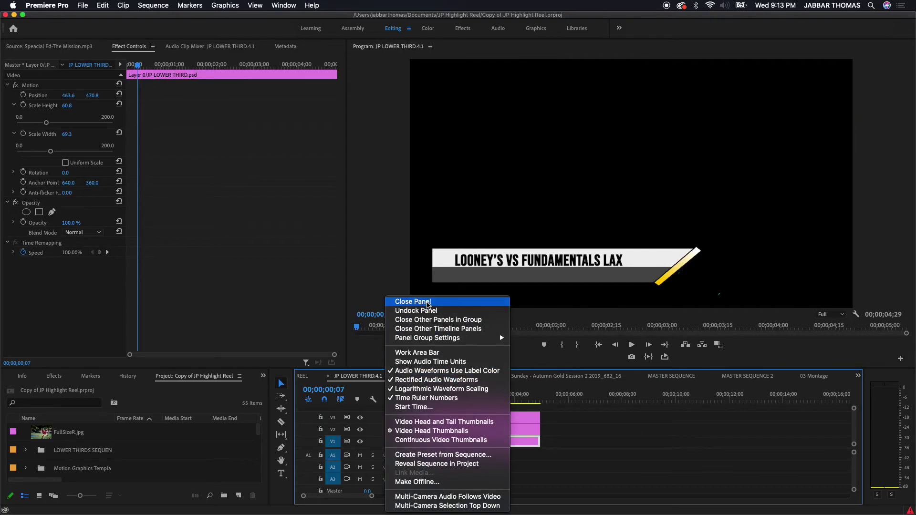
{"action": "left_click", "coordinate": [429, 301]}
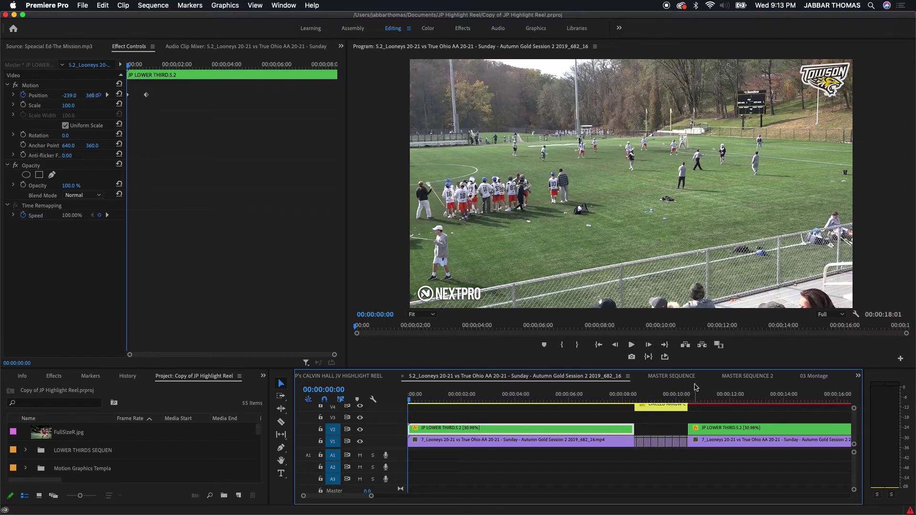
Return to the 03 Montage sequence and select the 718_0008_01b.MOV clip on V3
{"action": "left_click", "coordinate": [812, 379]}
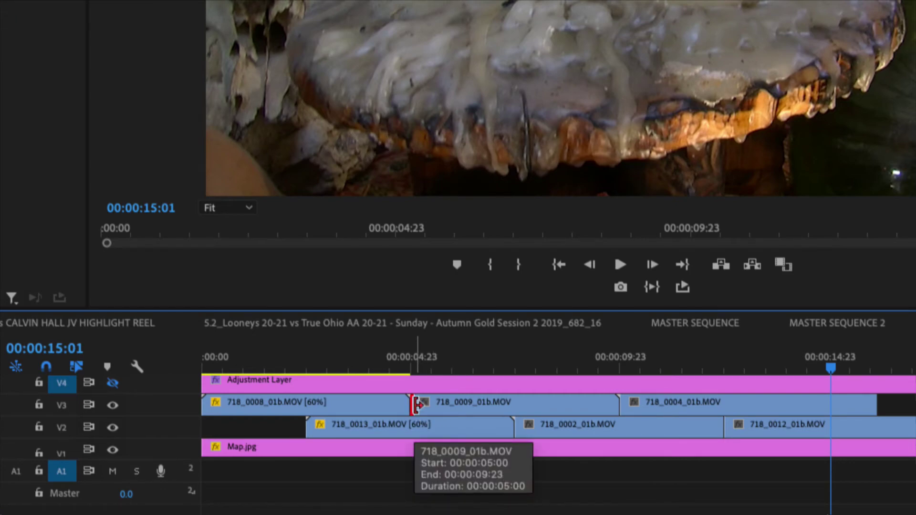
{"action": "left_click", "coordinate": [382, 405]}
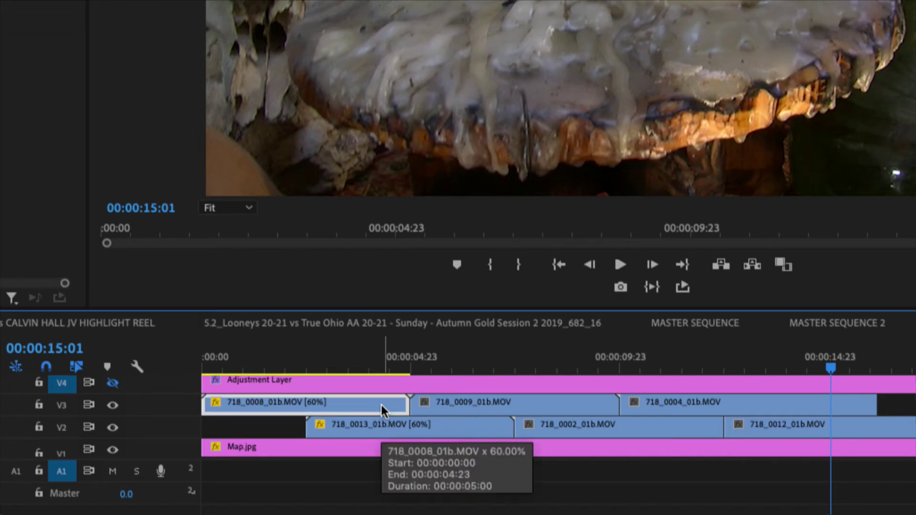
Delete 718_0008_01b.MOV and 718_0004_01b.MOV from V3 and try to extend both ends of 718_0009_01b.MOV into the gaps
{"action": "key", "text": "Delete"}
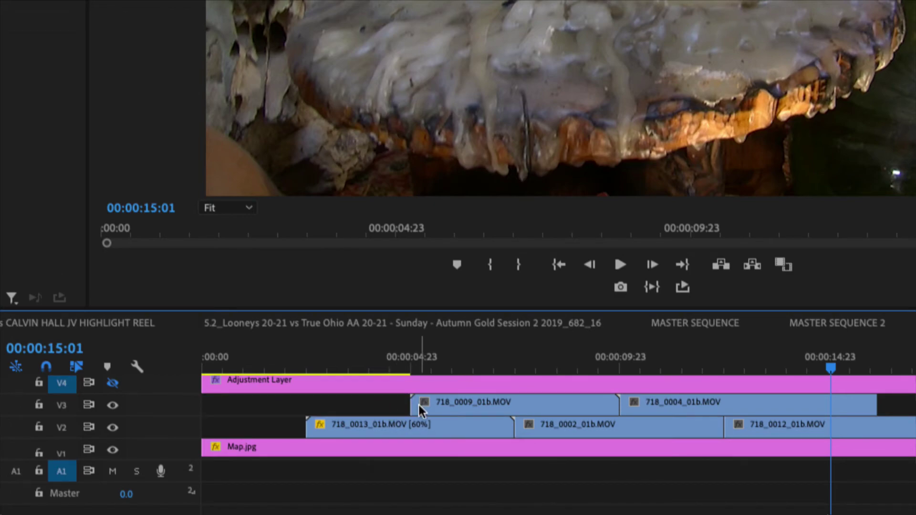
{"action": "left_click_drag", "start_coordinate": [416, 407], "coordinate": [382, 405]}
{"action": "left_click", "coordinate": [660, 405]}
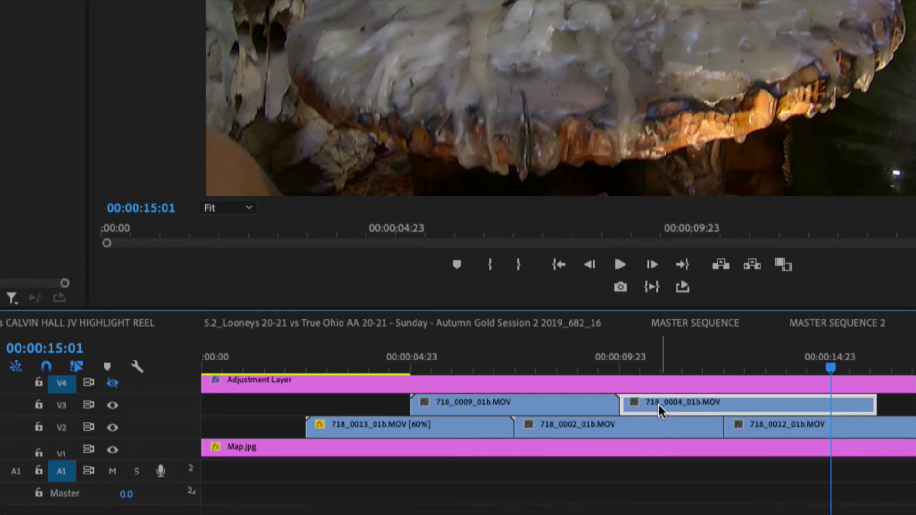
{"action": "key", "text": "Delete"}
{"action": "left_click_drag", "start_coordinate": [612, 404], "coordinate": [634, 407]}
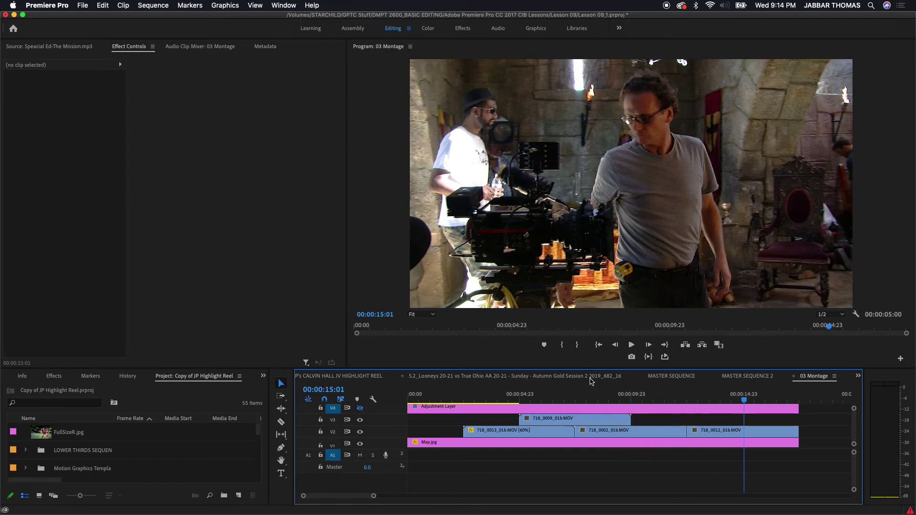
Target V3 and match-frame the 718_0009_01b.MOV clip at 00:00:07:13 to open its source footage in the Source Monitor
{"action": "left_click", "coordinate": [575, 394]}
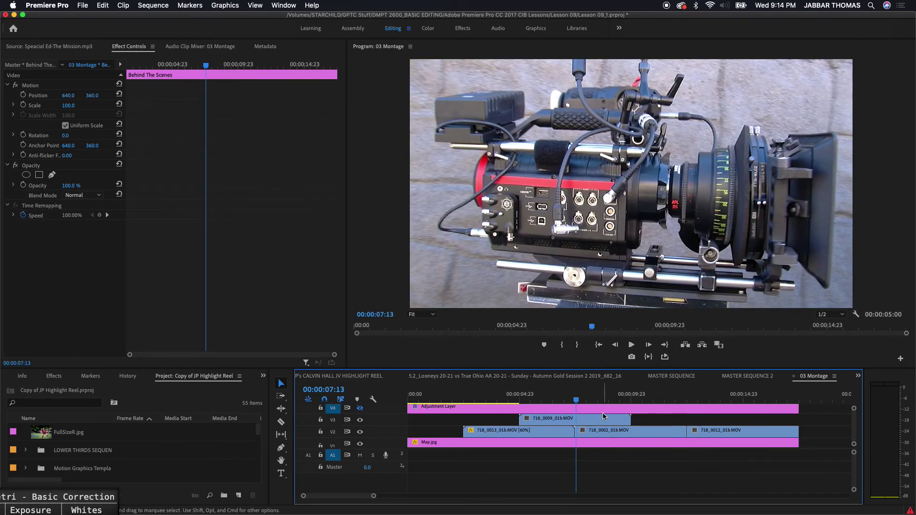
{"action": "left_click", "coordinate": [582, 418]}
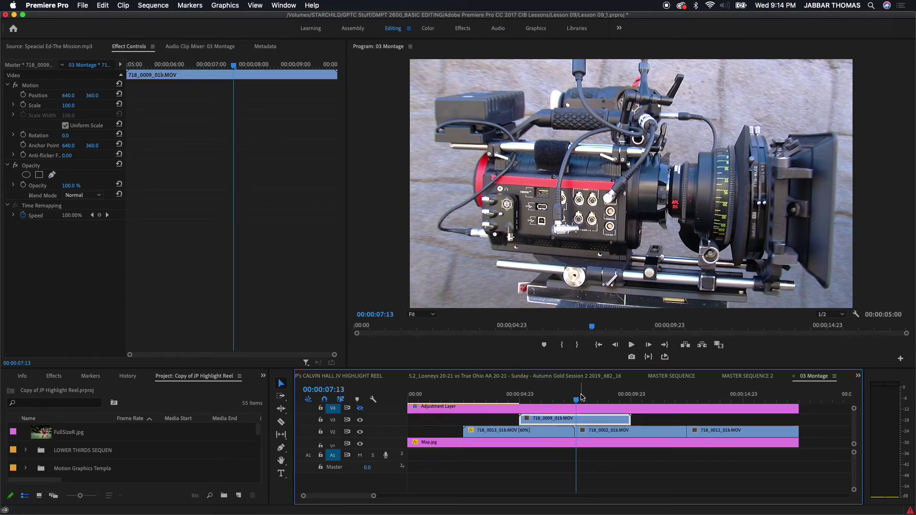
{"action": "left_click", "coordinate": [332, 420]}
{"action": "key", "text": "f"}
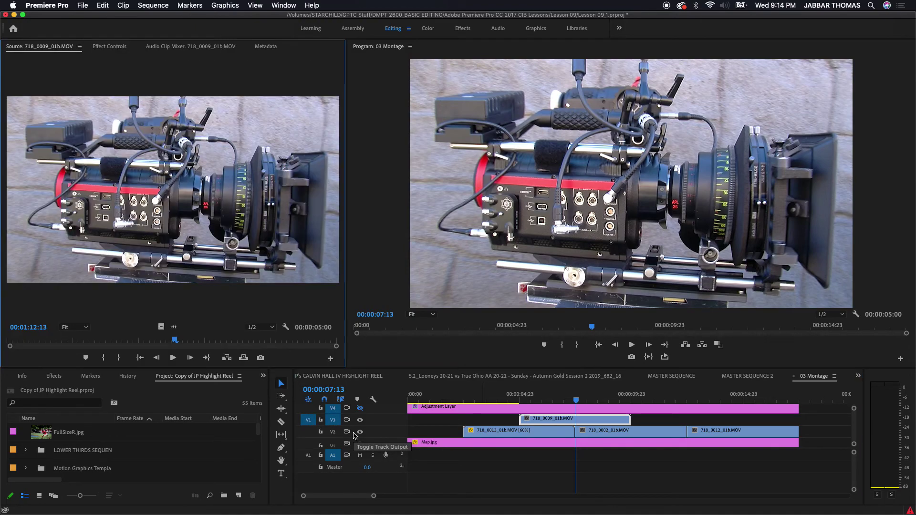